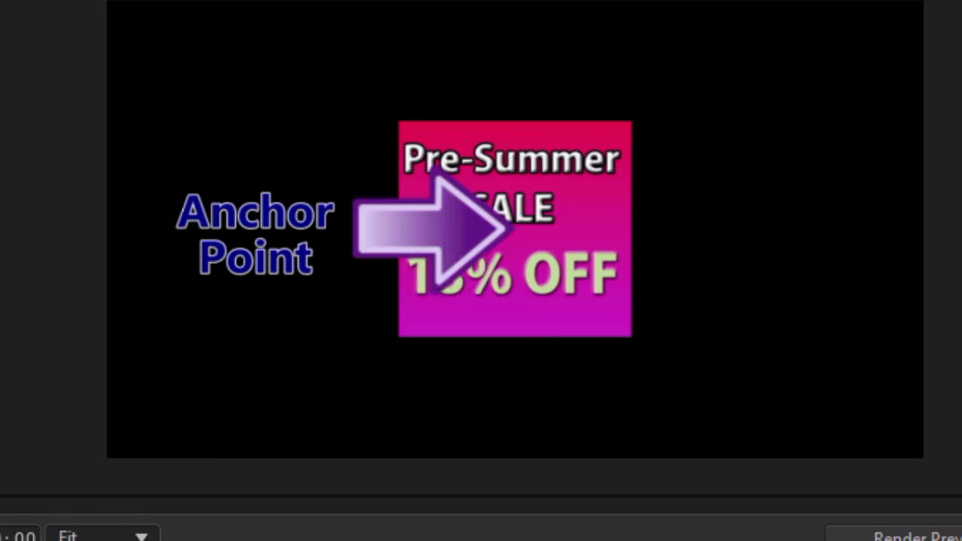
# Step: Preview the first Summer Sale clip, and toggle its anchor point display off and on in the PiP Designer
pyautogui.press('space')
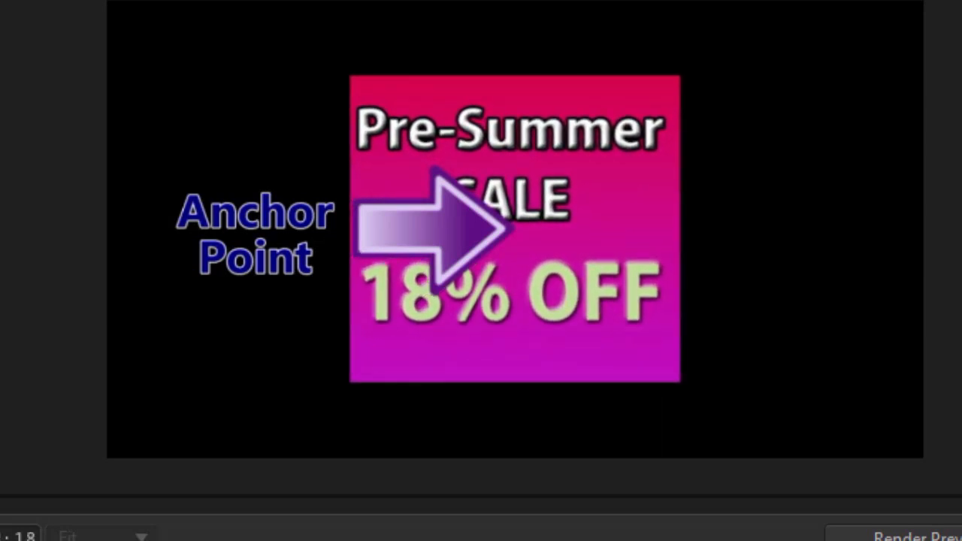
pyautogui.press('space')
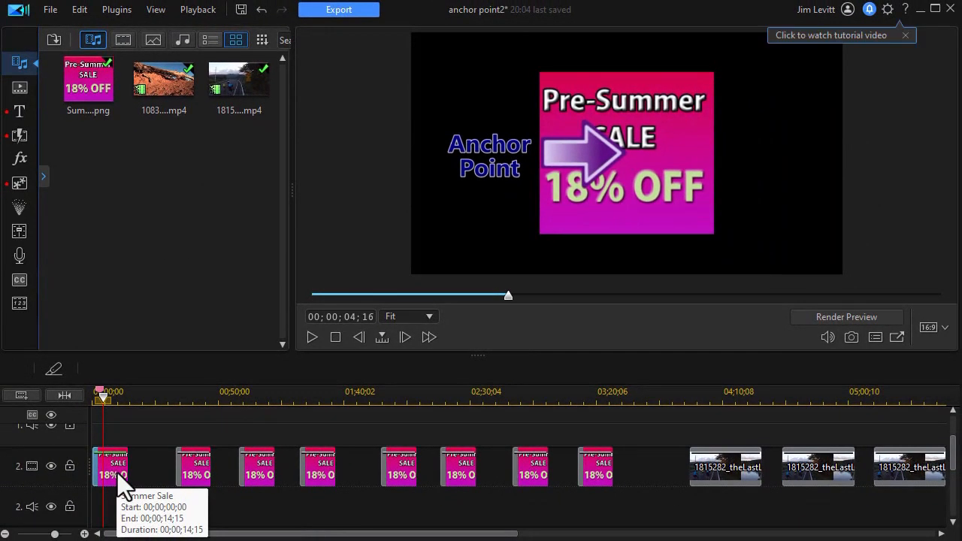
pyautogui.doubleClick(117, 473)
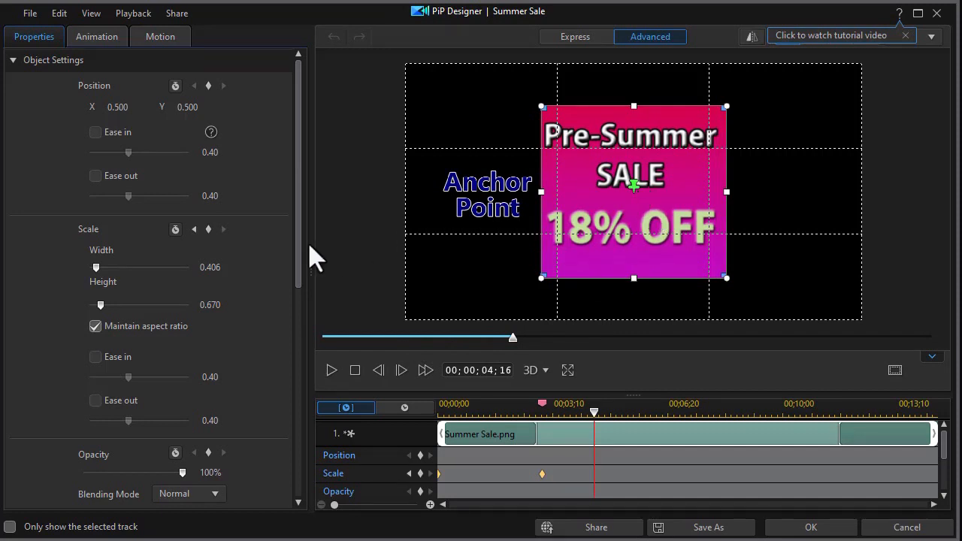
pyautogui.moveTo(304, 260); pyautogui.dragTo(301, 429)
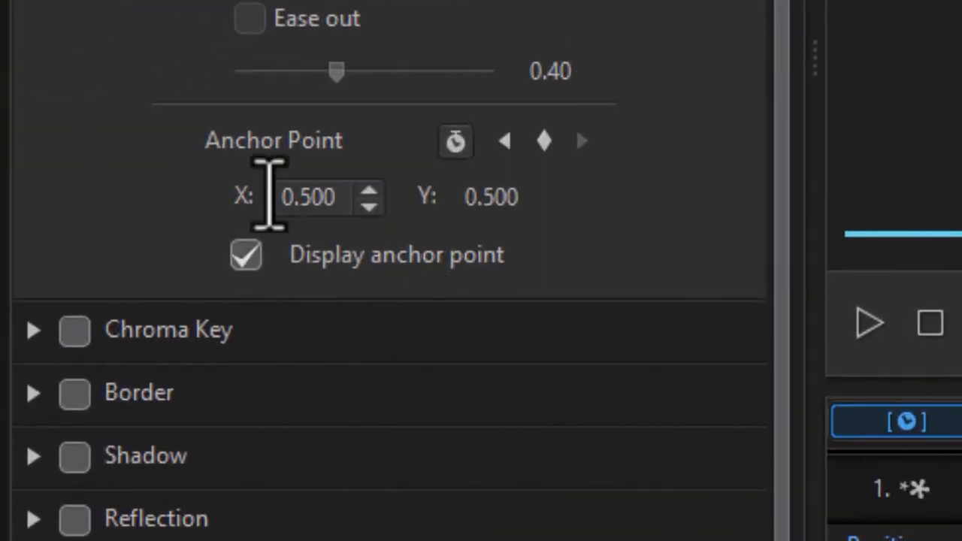
pyautogui.click(248, 253)
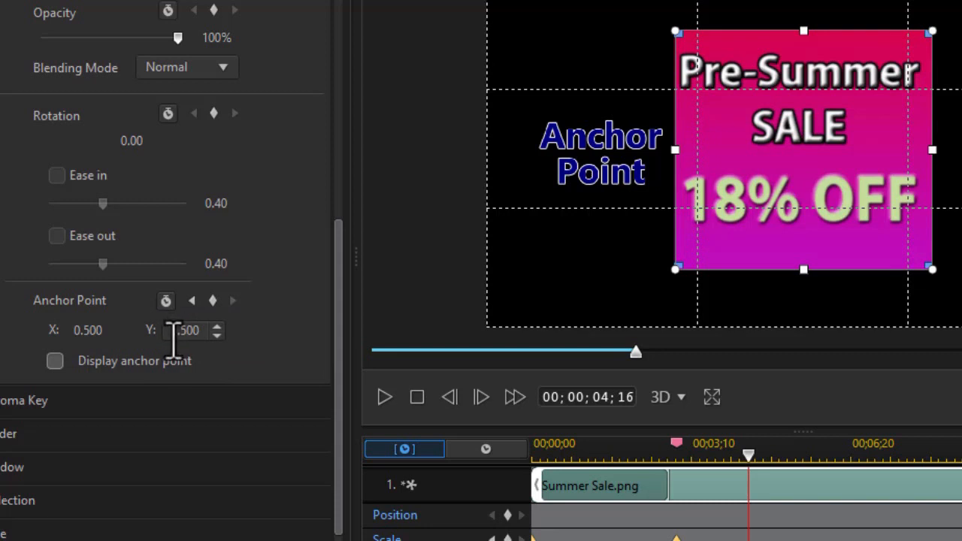
pyautogui.click(56, 361)
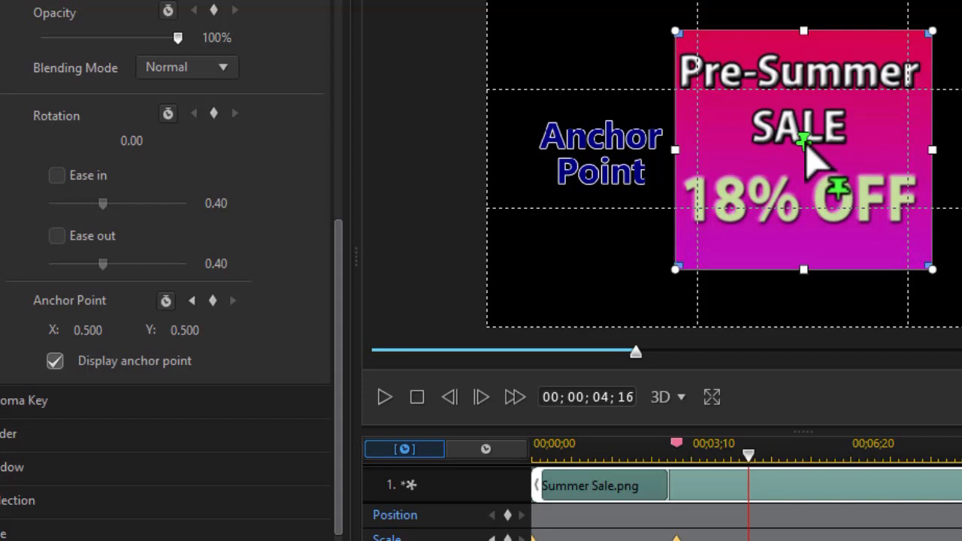
# Step: Try the anchor point at the image's upper-left corner, lower-right corner and X 0.808, Y 0.866, and close the PiP Designer without keeping it
pyautogui.moveTo(806, 144); pyautogui.dragTo(675, 32)
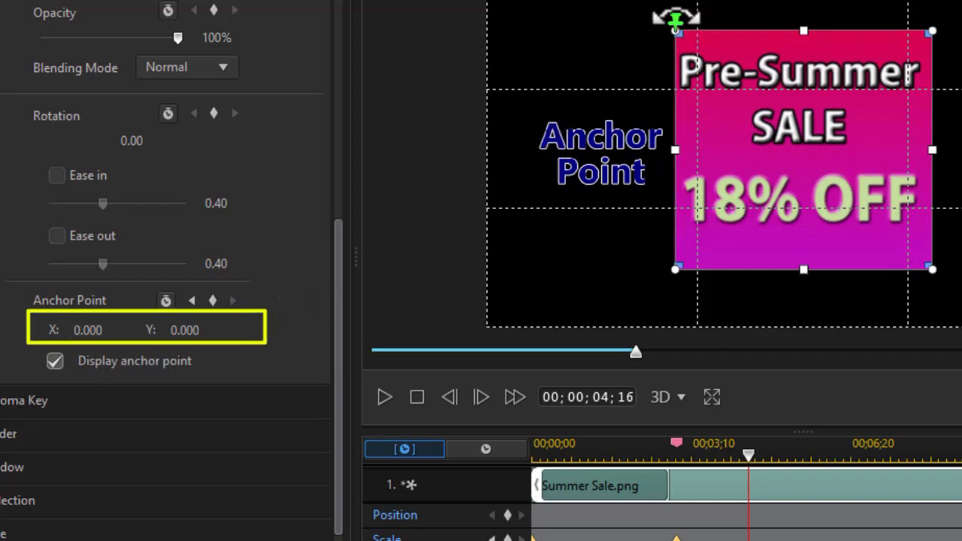
pyautogui.moveTo(676, 31); pyautogui.dragTo(949, 301)
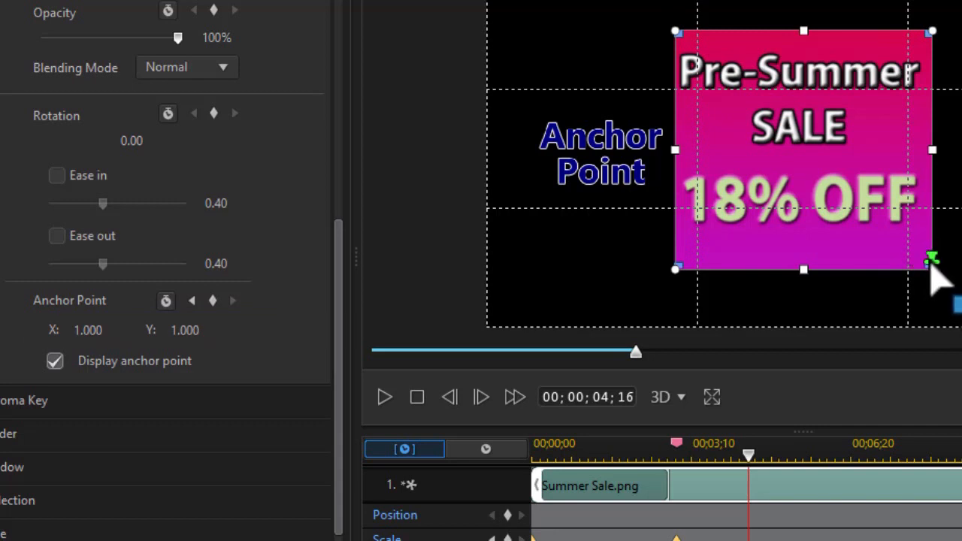
pyautogui.moveTo(945, 269); pyautogui.dragTo(883, 228)
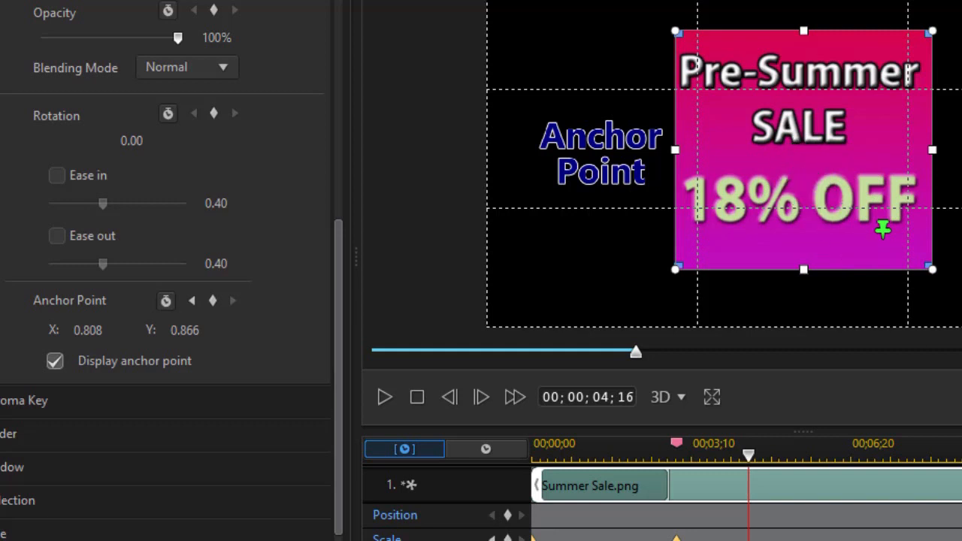
pyautogui.press('Escape')
pyautogui.click(625, 310)
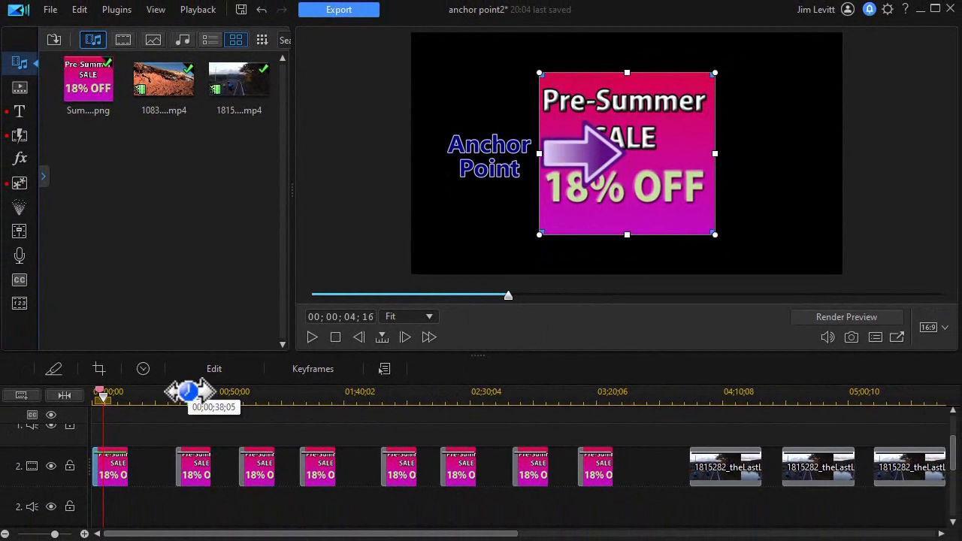
# Step: Play the second Summer Sale clip and examine its anchor point keyframe in the PiP Designer, closing it without changes
pyautogui.click(169, 394)
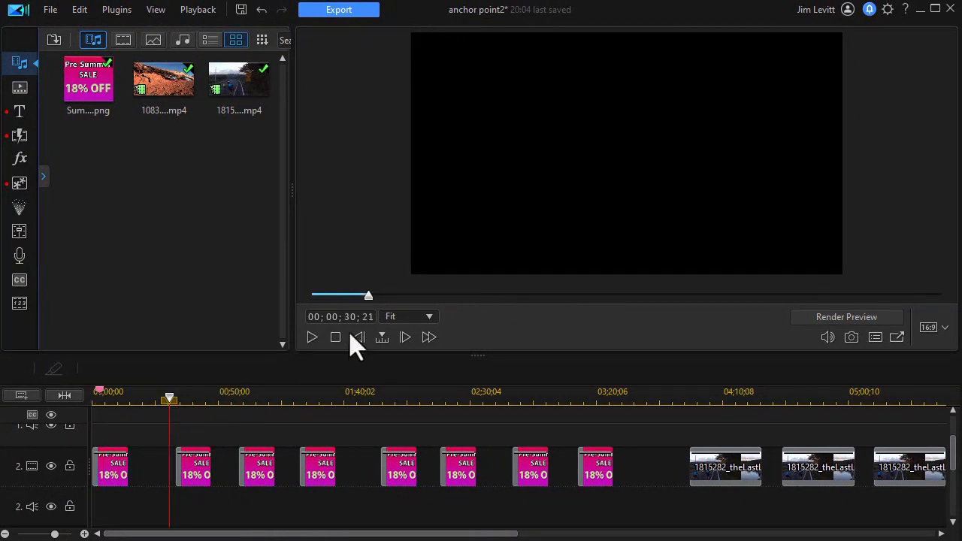
pyautogui.click(312, 339)
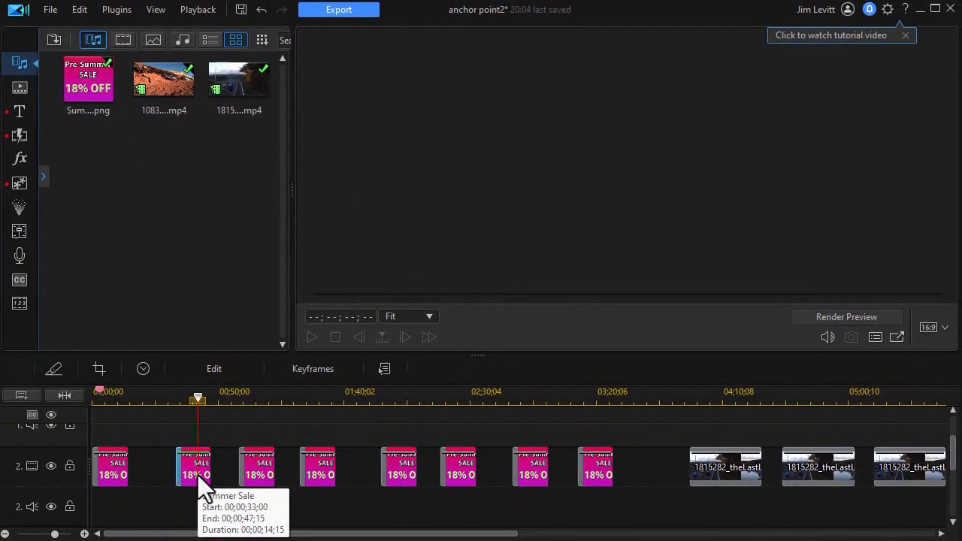
pyautogui.doubleClick(197, 475)
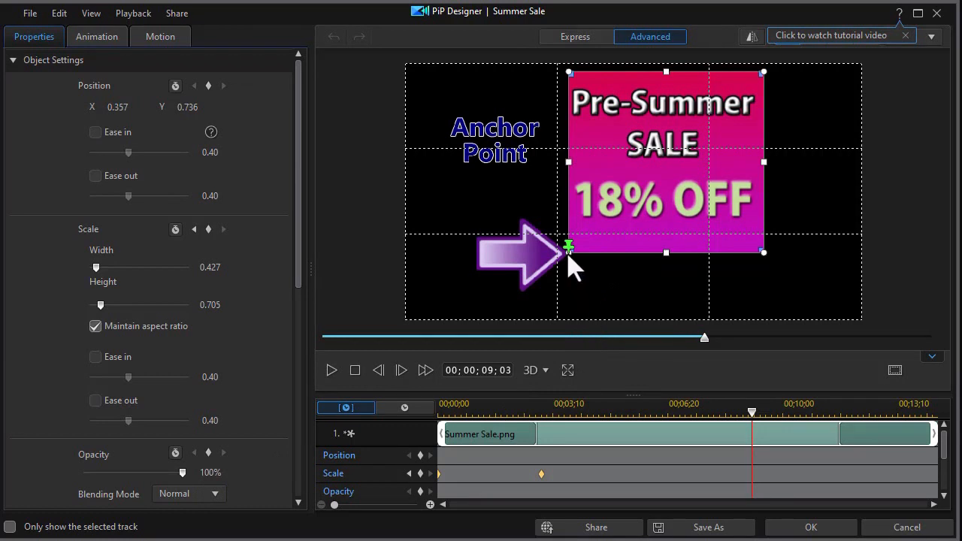
pyautogui.moveTo(946, 439); pyautogui.dragTo(942, 469)
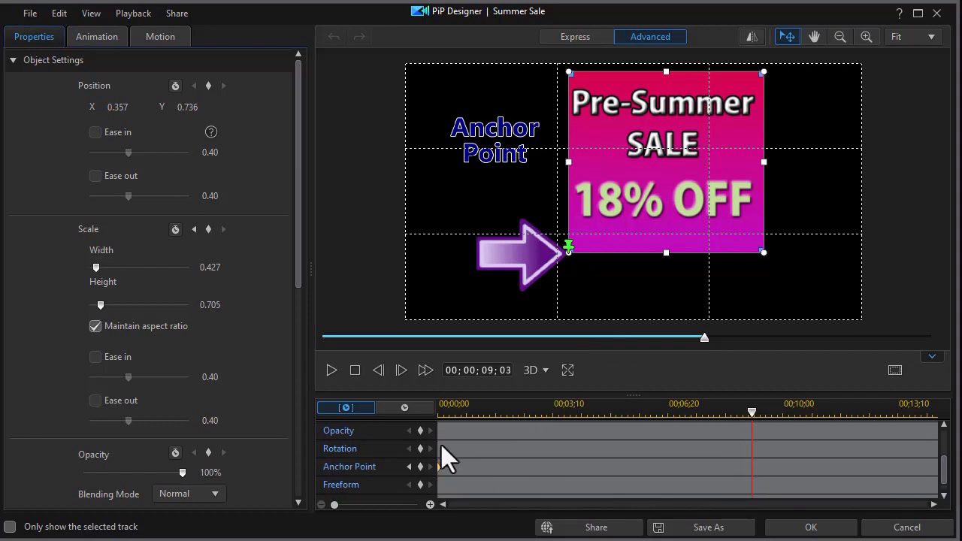
pyautogui.click(409, 466)
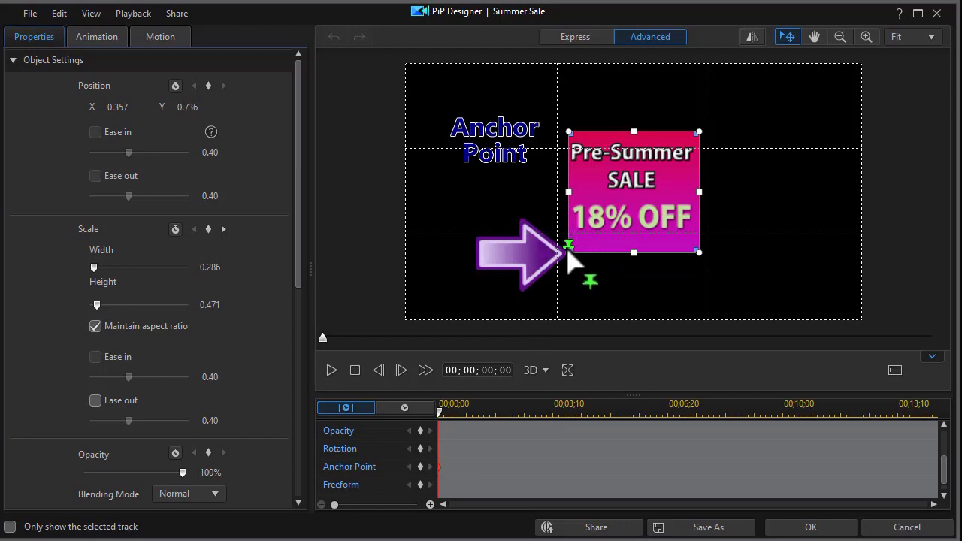
pyautogui.click(910, 528)
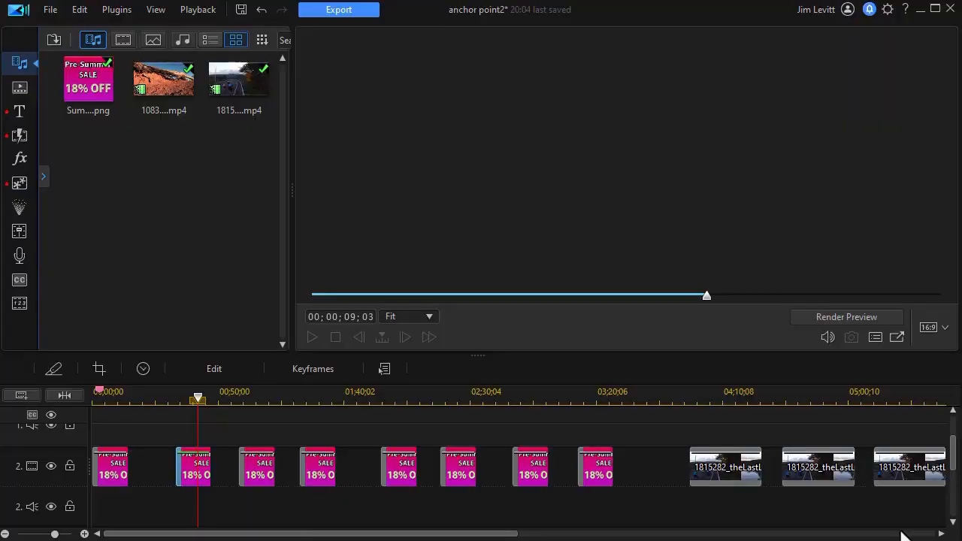
# Step: Play the third Summer Sale clip on the timeline from 00;00;58;04
pyautogui.click(238, 396)
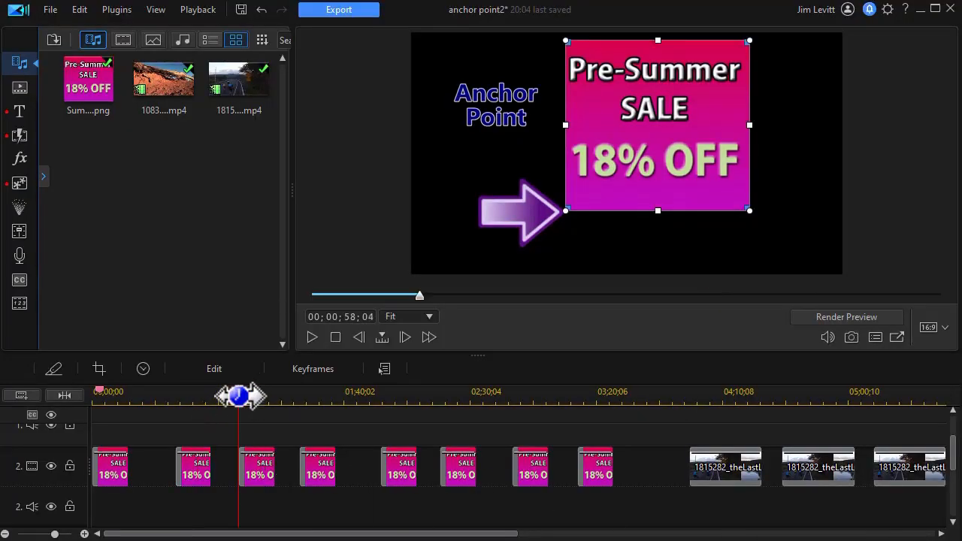
pyautogui.click(312, 336)
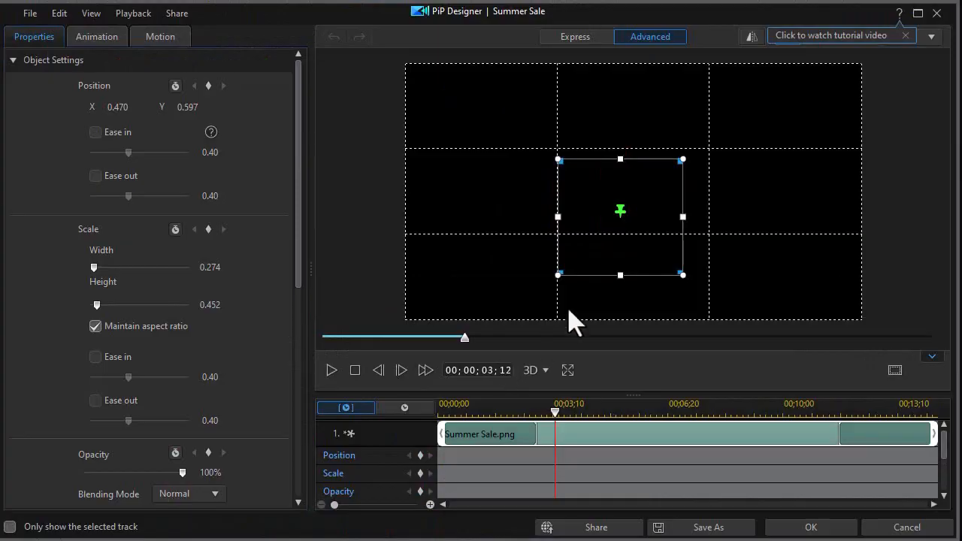
# Step: Examine the fifth Summer Sale clip's rotation and anchor point keyframes, and leave the PiP Designer without saving
pyautogui.moveTo(948, 463); pyautogui.dragTo(956, 490)
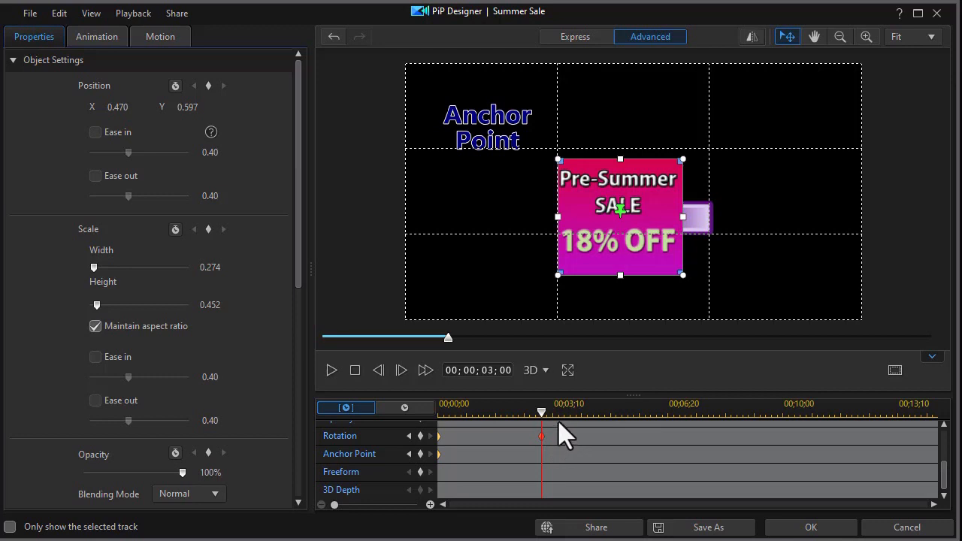
pyautogui.click(915, 529)
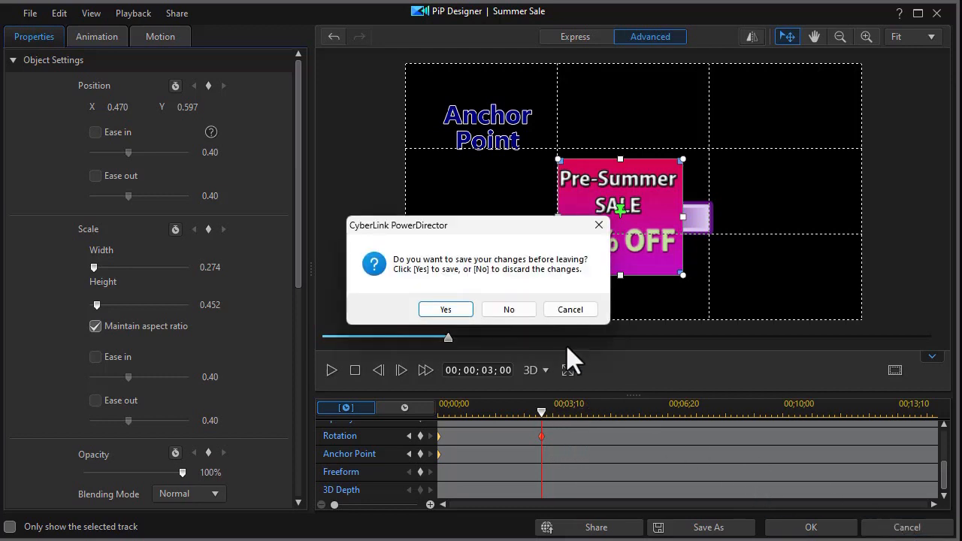
pyautogui.click(519, 309)
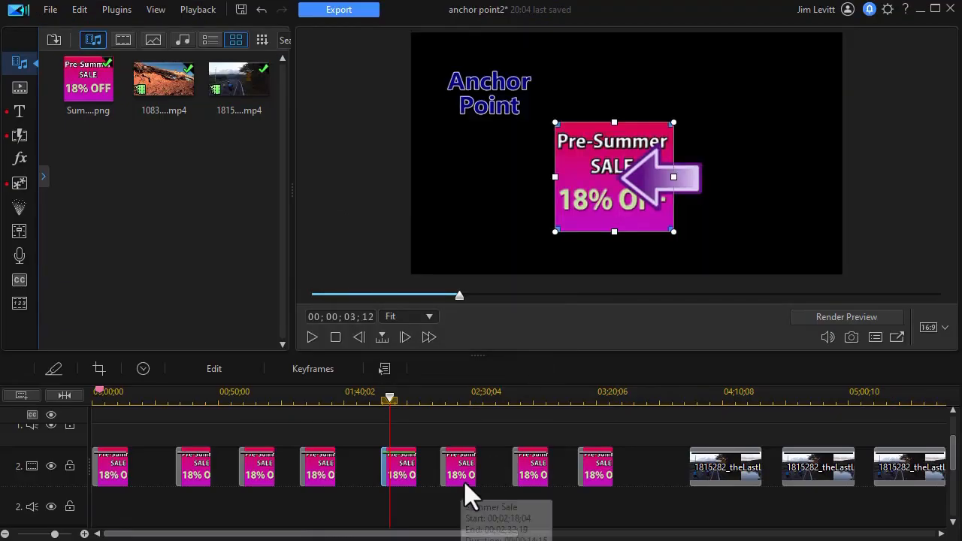
# Step: Play the sixth Summer Sale clip from just before its start, and pause once the image has finished rotating
pyautogui.click(444, 399)
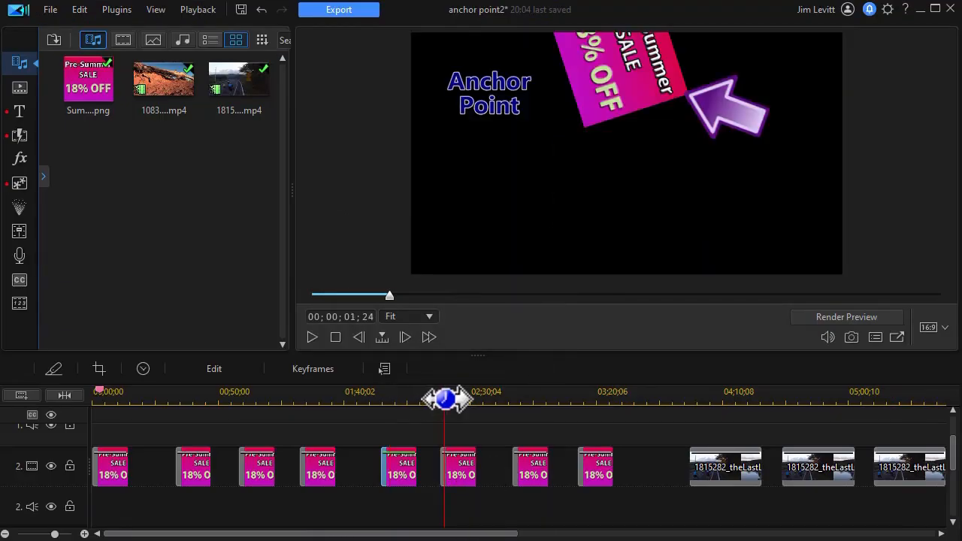
pyautogui.moveTo(445, 399); pyautogui.dragTo(439, 398)
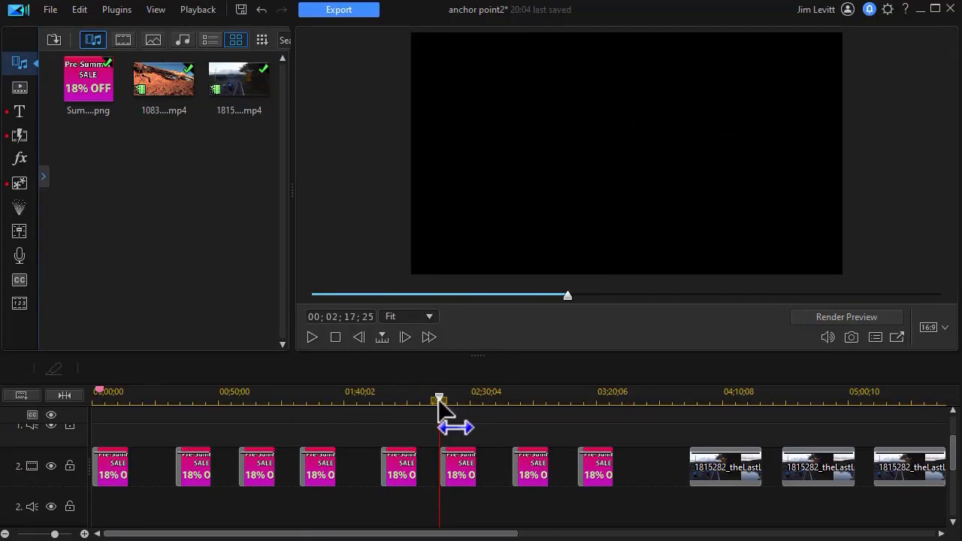
pyautogui.click(313, 337)
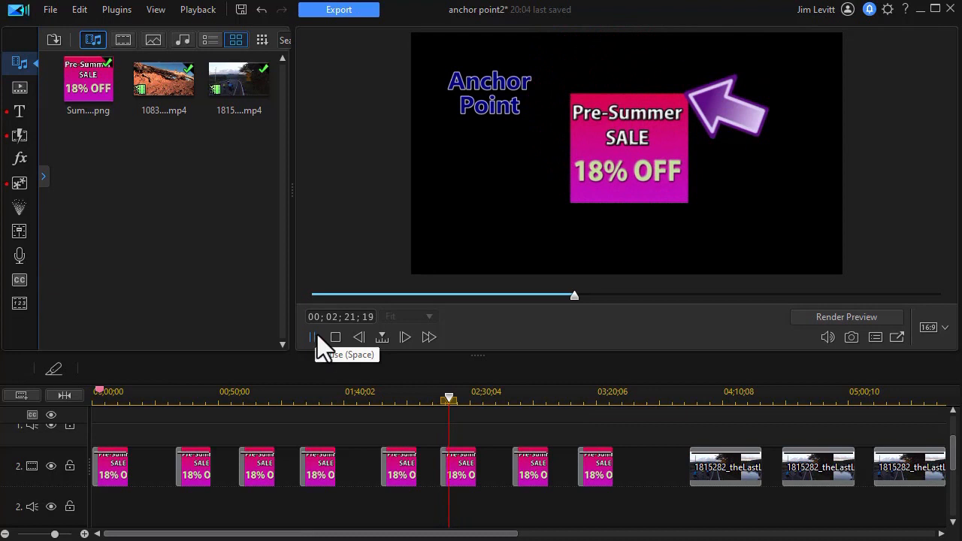
pyautogui.click(314, 337)
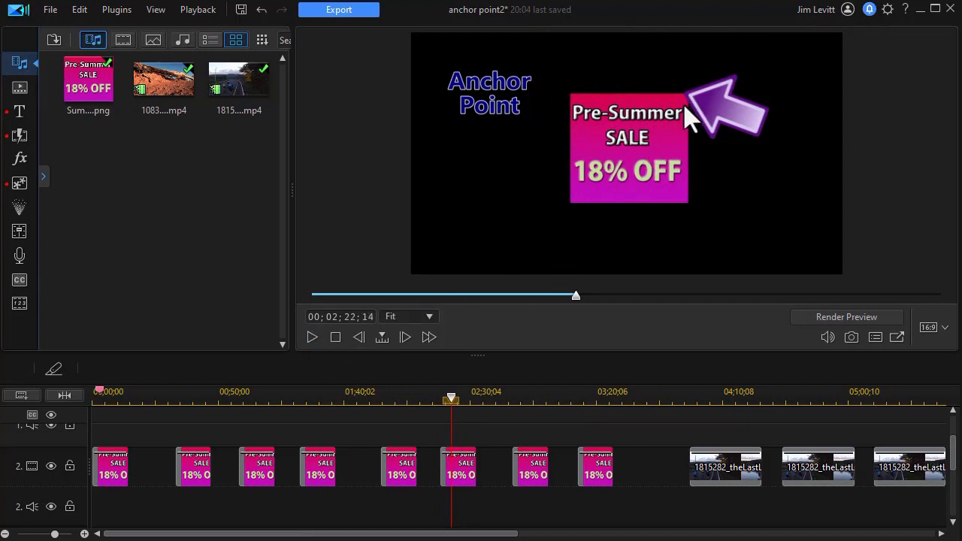
# Step: Open the sixth Summer Sale clip in the PiP Designer and examine its anchor point and rotation values at each keyframe
pyautogui.click(463, 469)
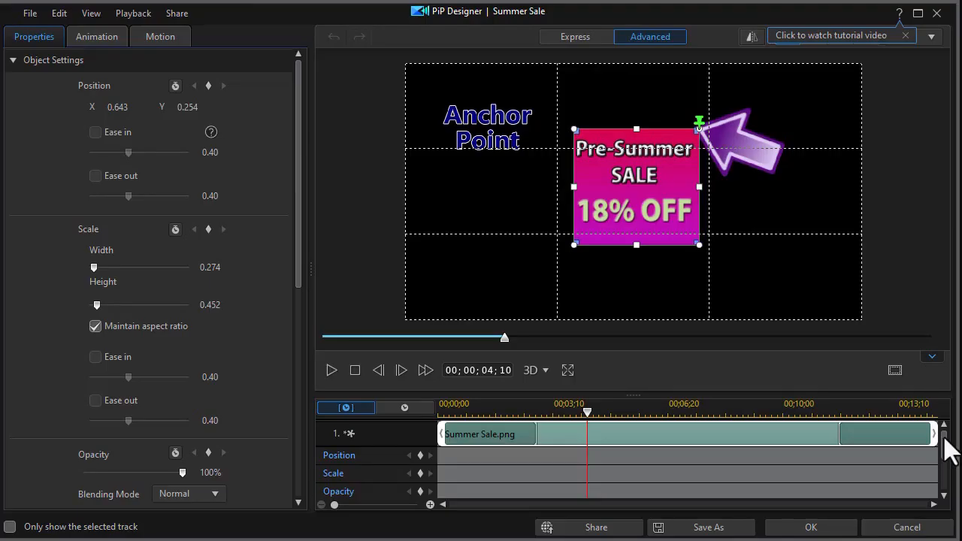
pyautogui.moveTo(945, 453); pyautogui.dragTo(944, 506)
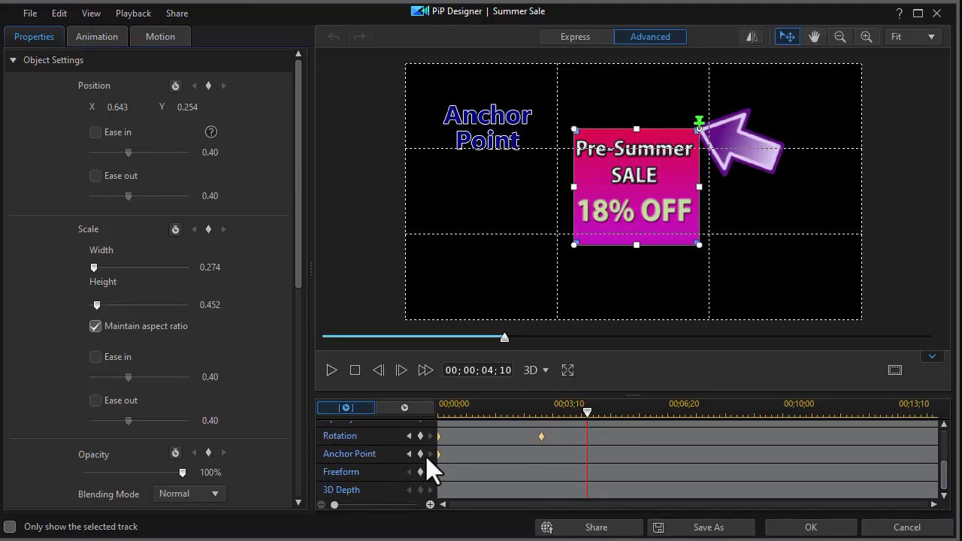
pyautogui.click(410, 454)
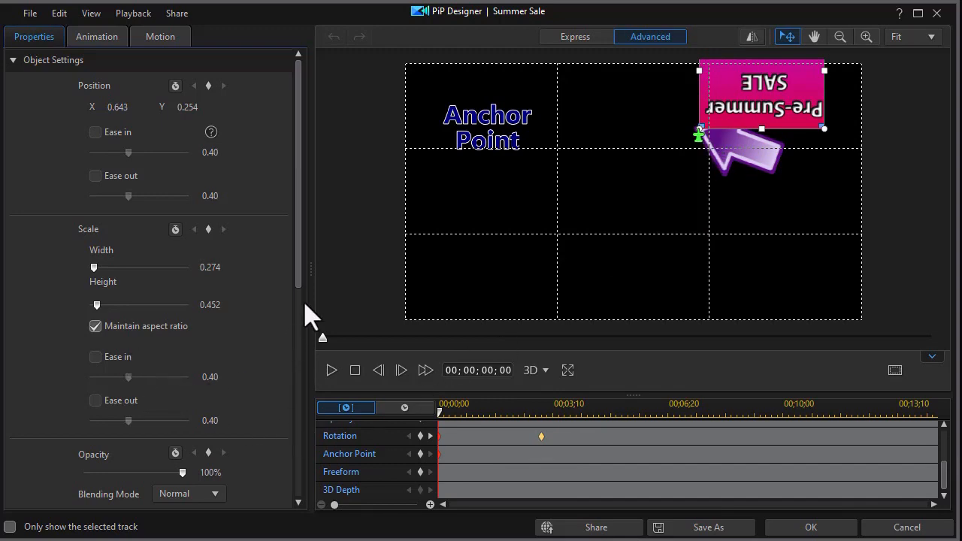
pyautogui.moveTo(294, 260); pyautogui.dragTo(296, 401)
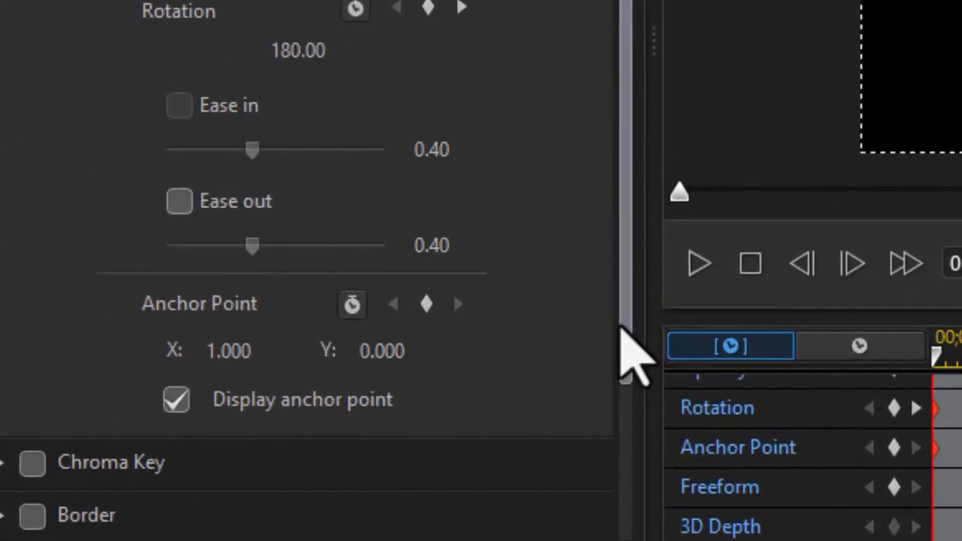
pyautogui.moveTo(620, 327); pyautogui.dragTo(621, 167)
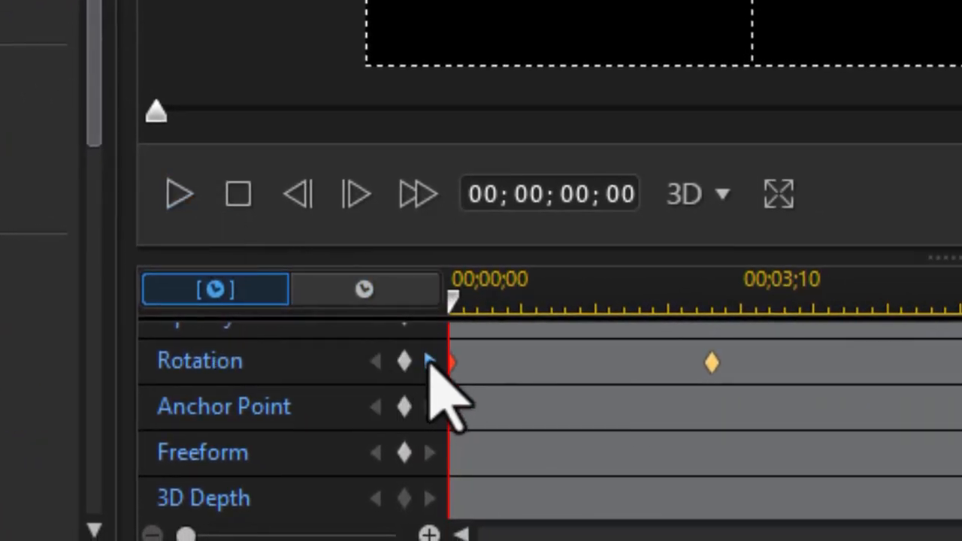
pyautogui.click(429, 362)
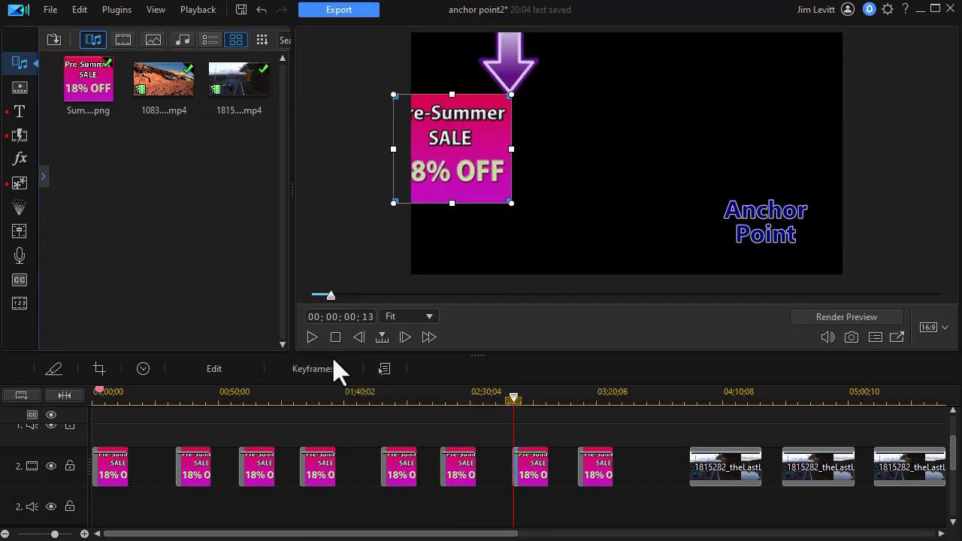
# Step: Play the seventh Summer Sale clip from its start, and examine its anchor point keyframes in the PiP Designer
pyautogui.click(512, 398)
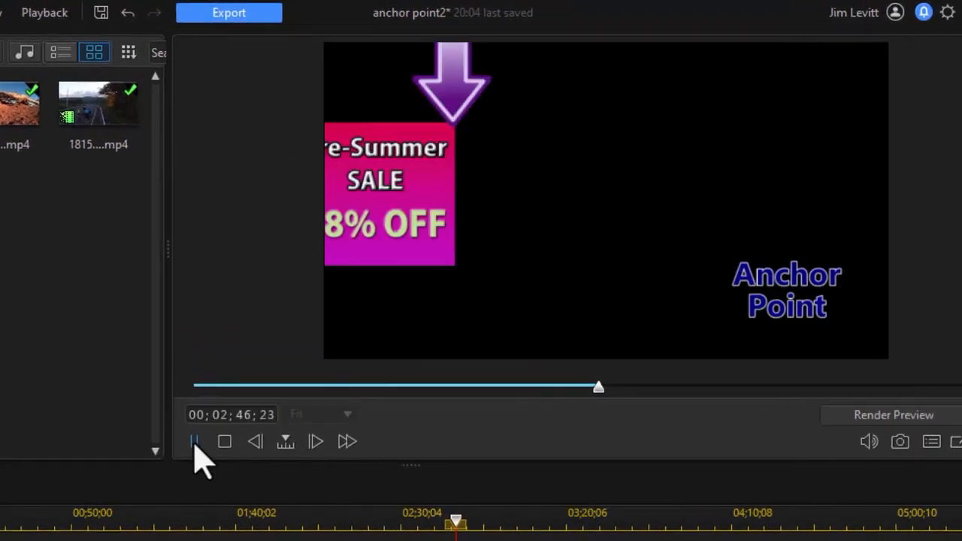
pyautogui.click(312, 338)
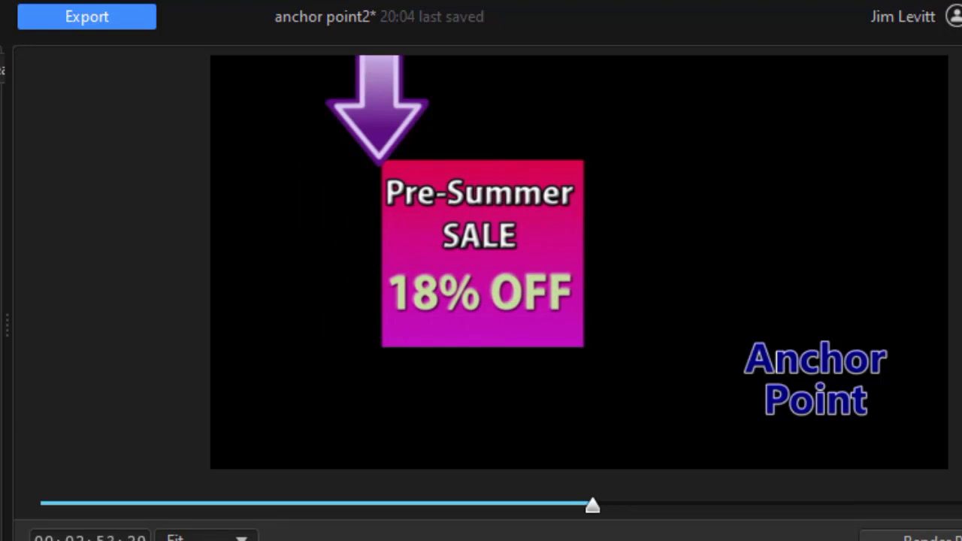
pyautogui.doubleClick(518, 515)
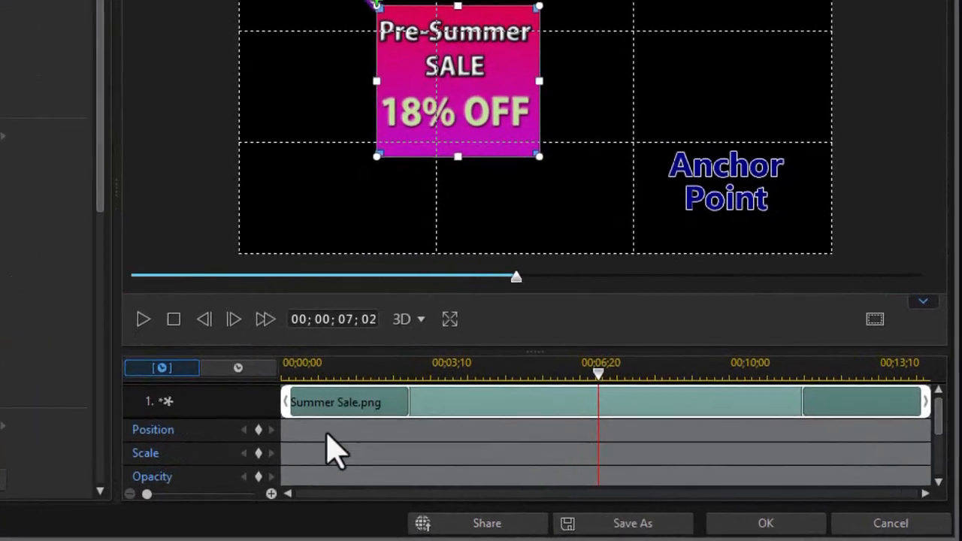
pyautogui.scroll(-1, 938, 402)
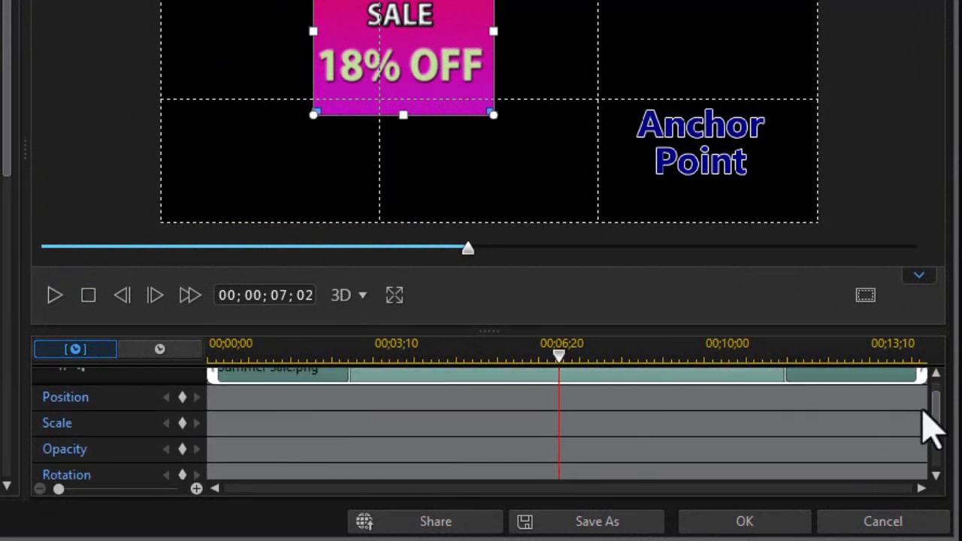
pyautogui.moveTo(938, 423); pyautogui.dragTo(946, 463)
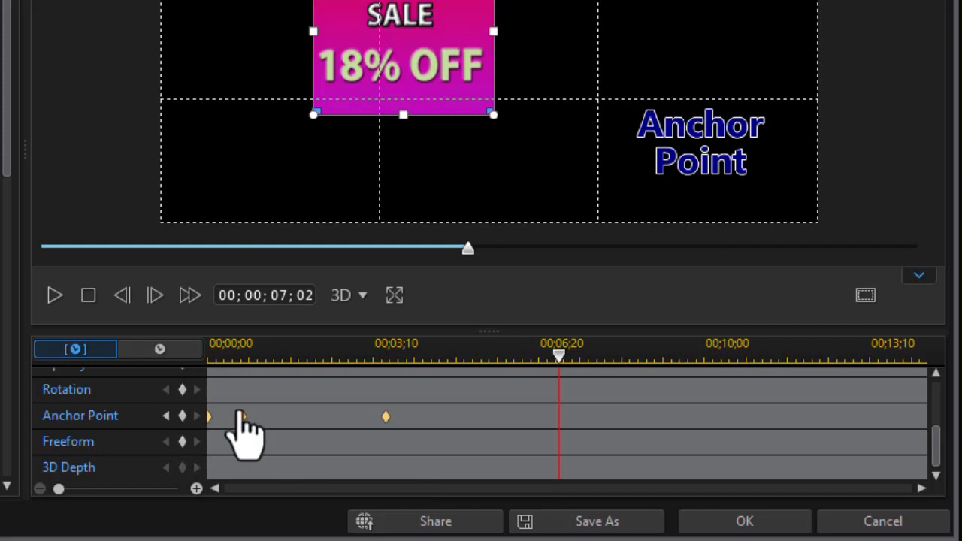
pyautogui.click(167, 415)
pyautogui.click(168, 420)
pyautogui.click(168, 419)
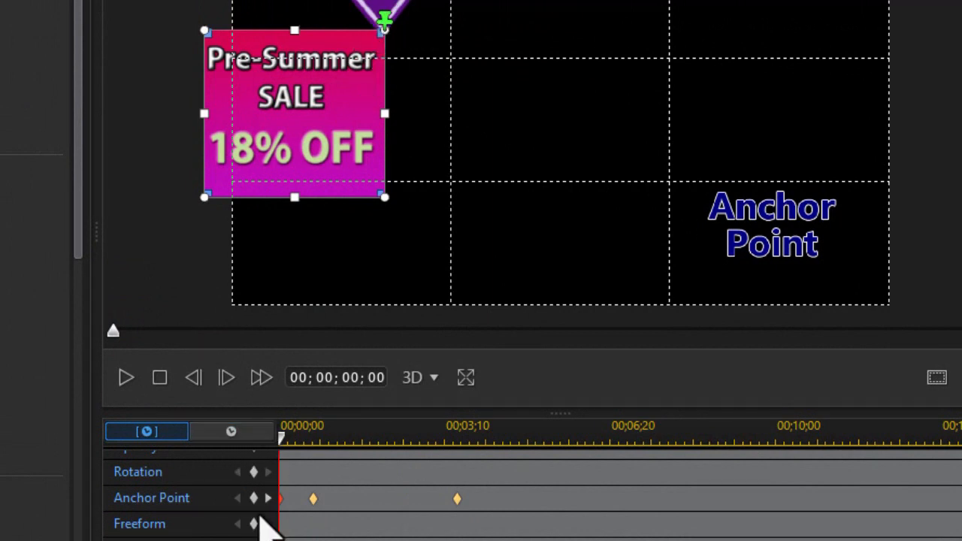
pyautogui.click(269, 498)
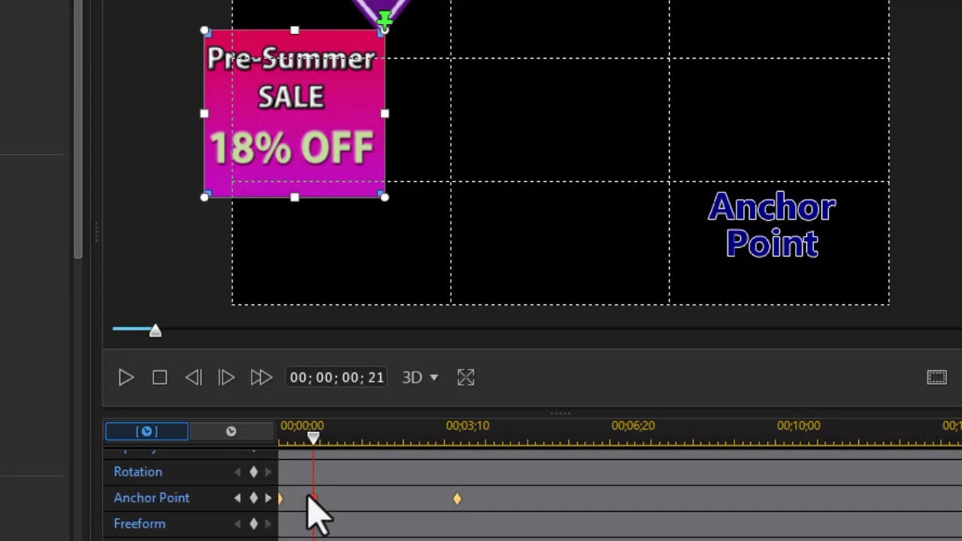
pyautogui.click(271, 501)
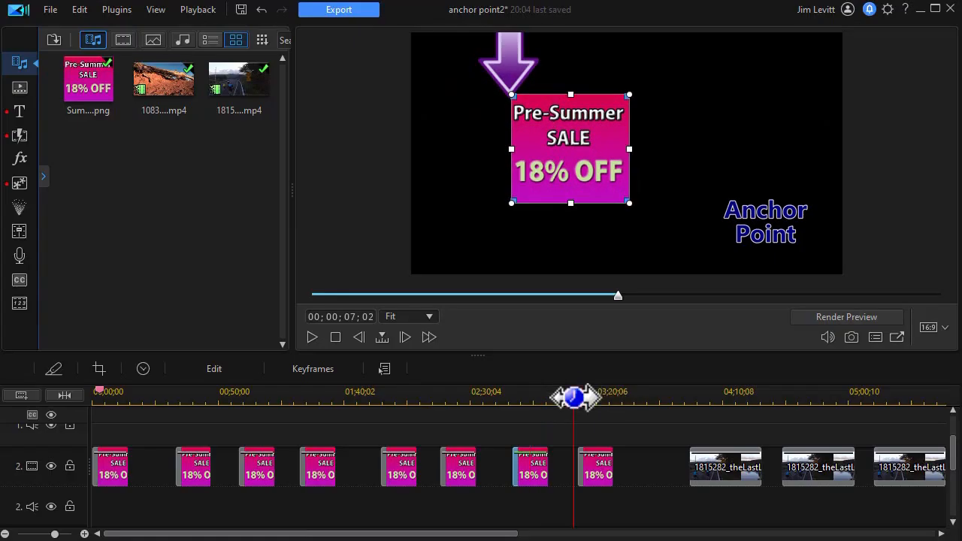
# Step: Preview the eighth Summer Sale clip from its start and examine its anchor point keyframes in the PiP Designer
pyautogui.moveTo(574, 397); pyautogui.dragTo(584, 397)
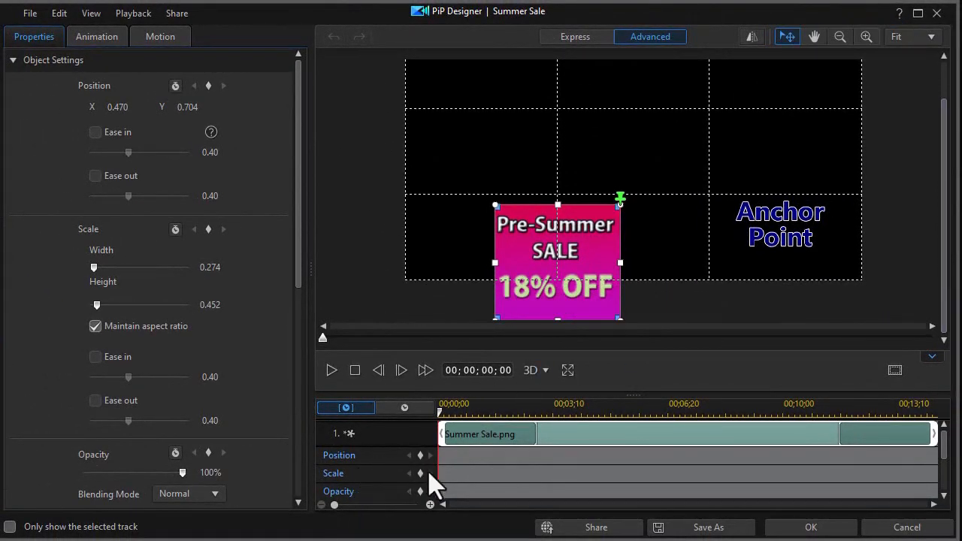
pyautogui.scroll(-3, 945, 473)
pyautogui.scroll(-1, 902, 485)
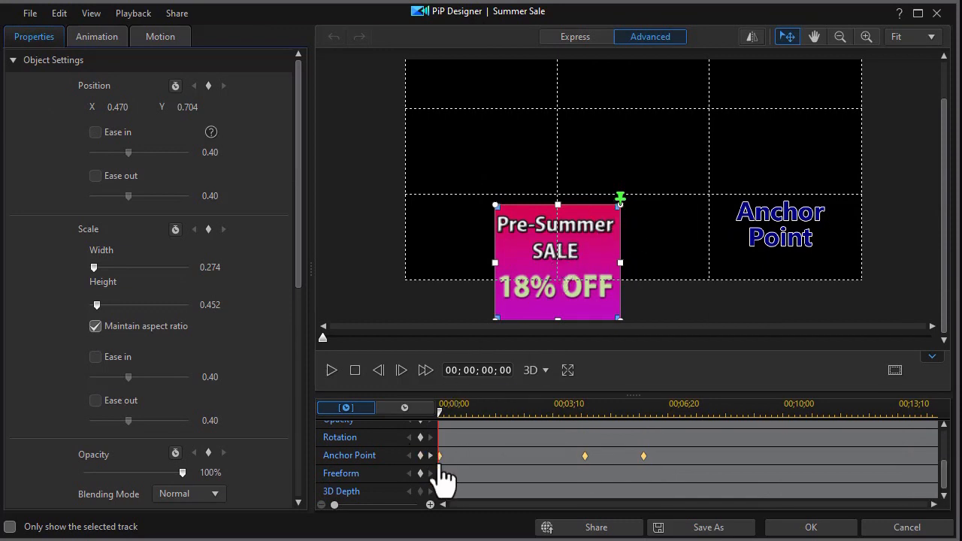
pyautogui.click(429, 455)
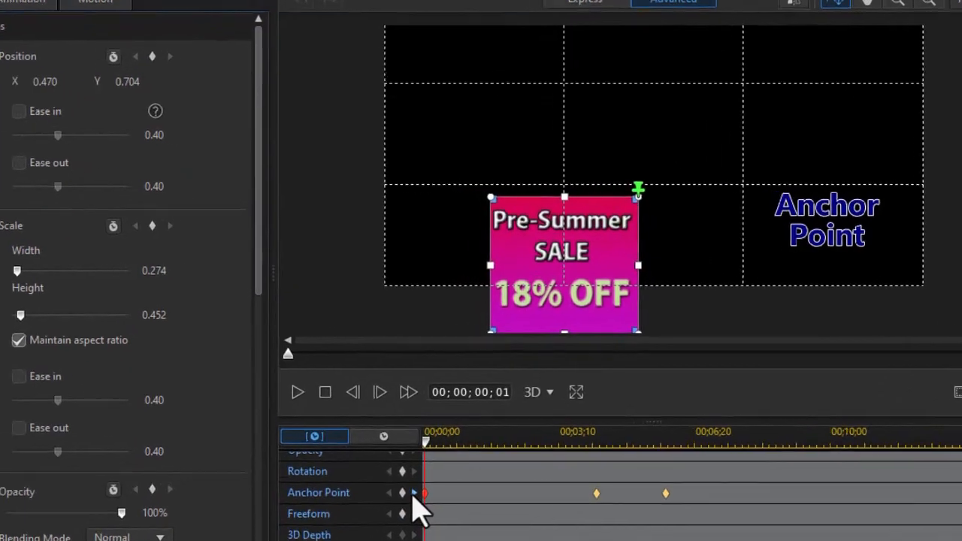
pyautogui.click(431, 456)
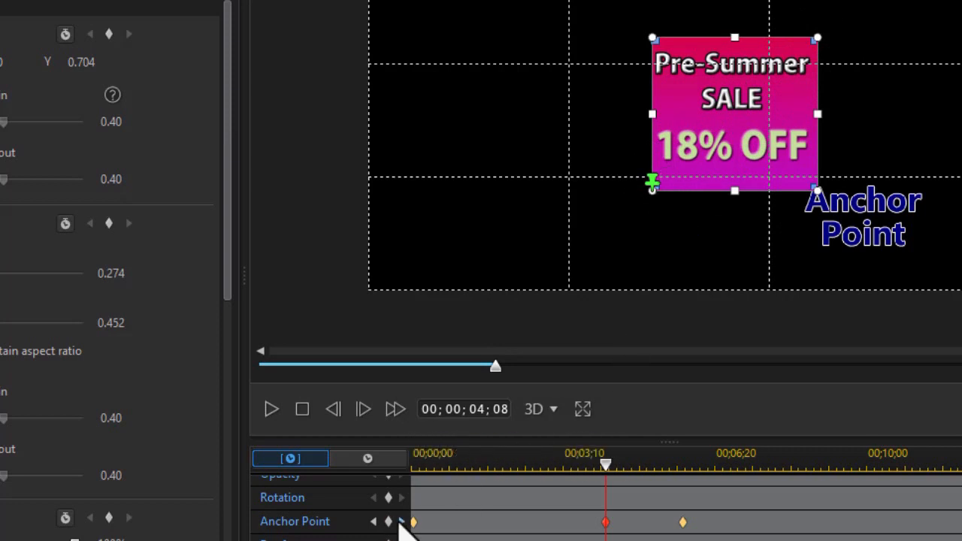
pyautogui.moveTo(652, 182); pyautogui.dragTo(660, 214)
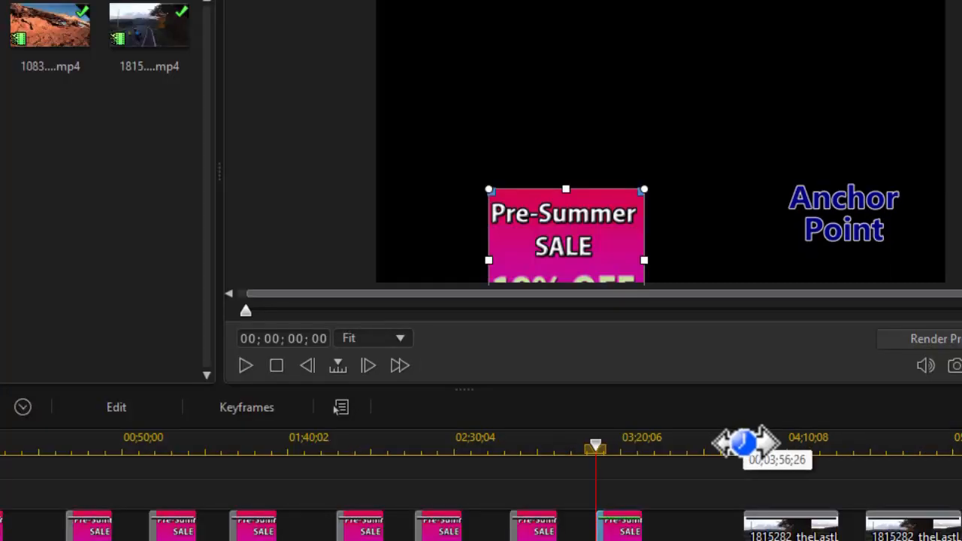
# Step: Preview the first theLastLeg footage clip and examine its anchor point keyframes in the PiP Designer with the canvas at 94%
pyautogui.click(743, 445)
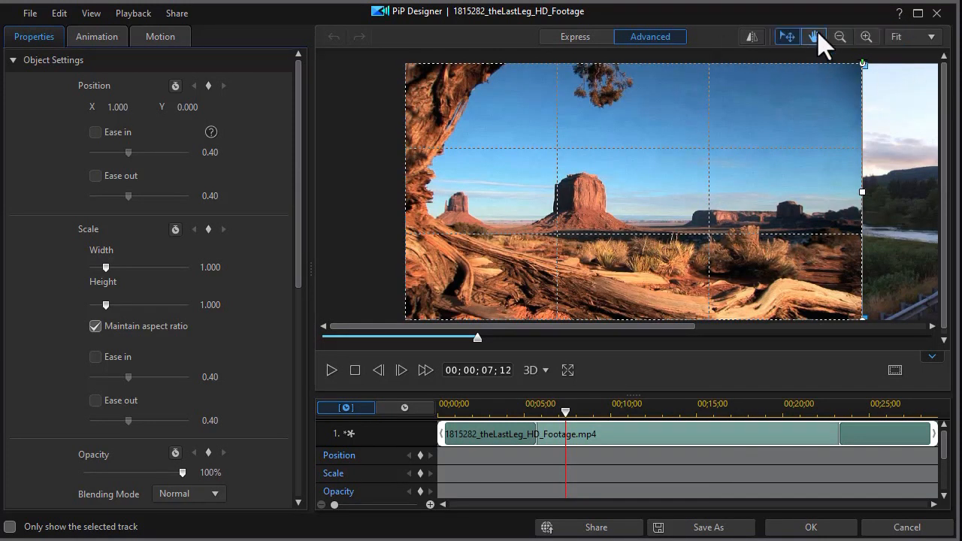
pyautogui.click(838, 37)
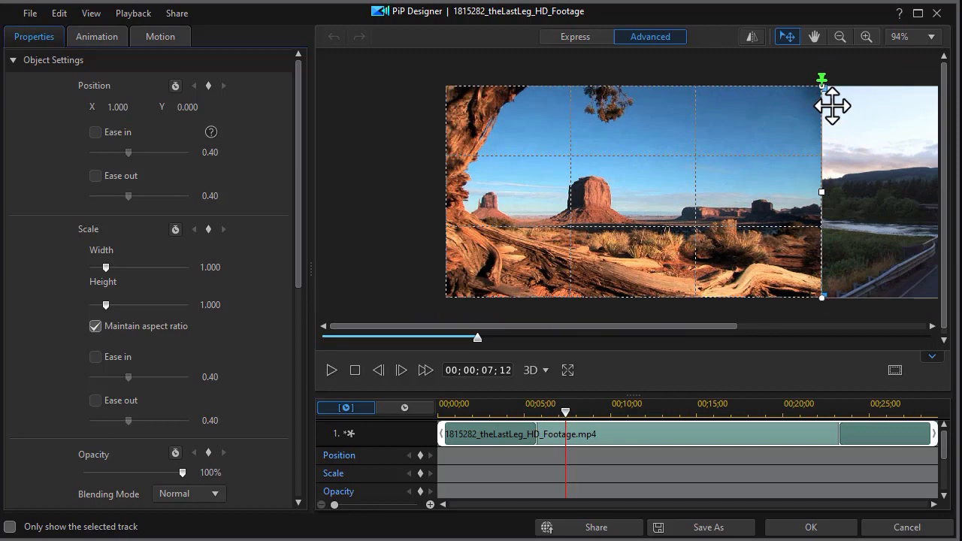
pyautogui.moveTo(566, 412); pyautogui.dragTo(402, 427)
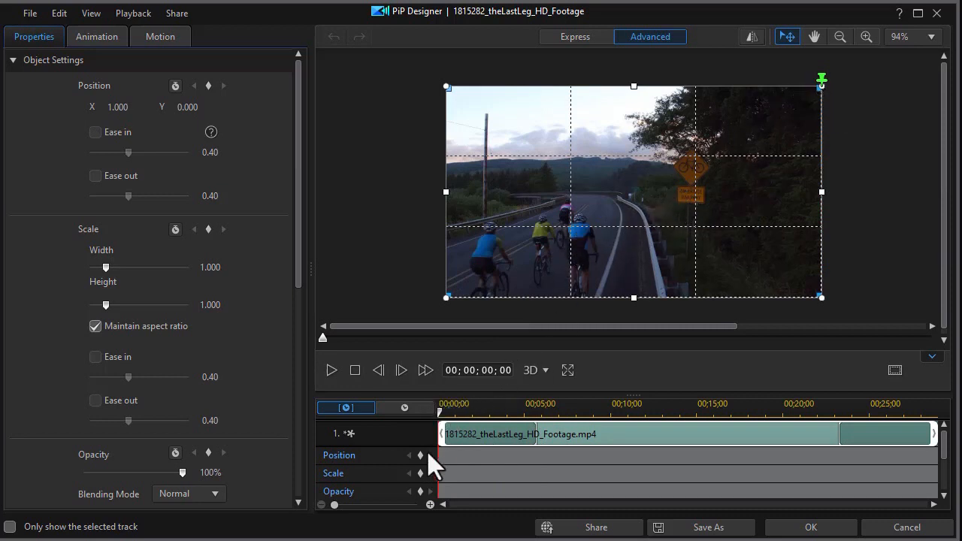
pyautogui.moveTo(944, 444); pyautogui.dragTo(944, 474)
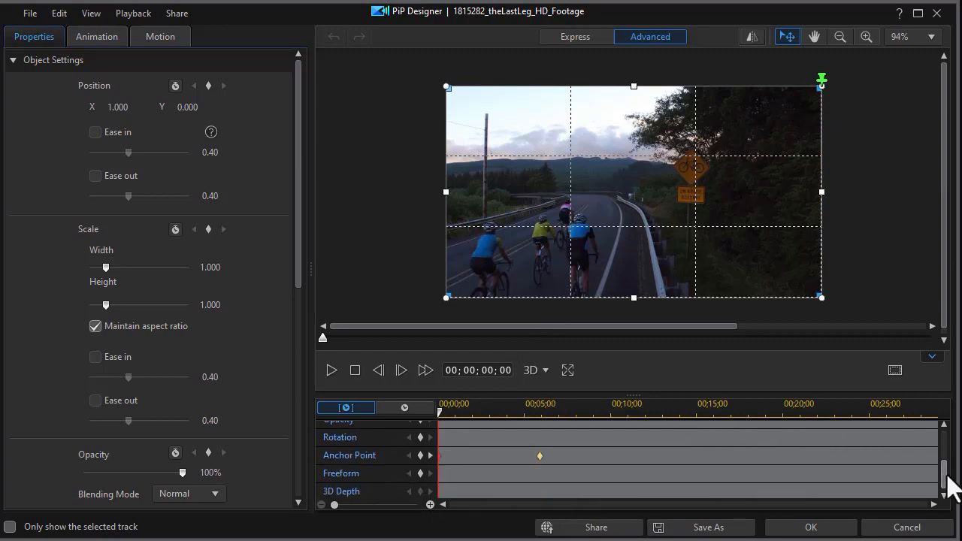
pyautogui.click(430, 456)
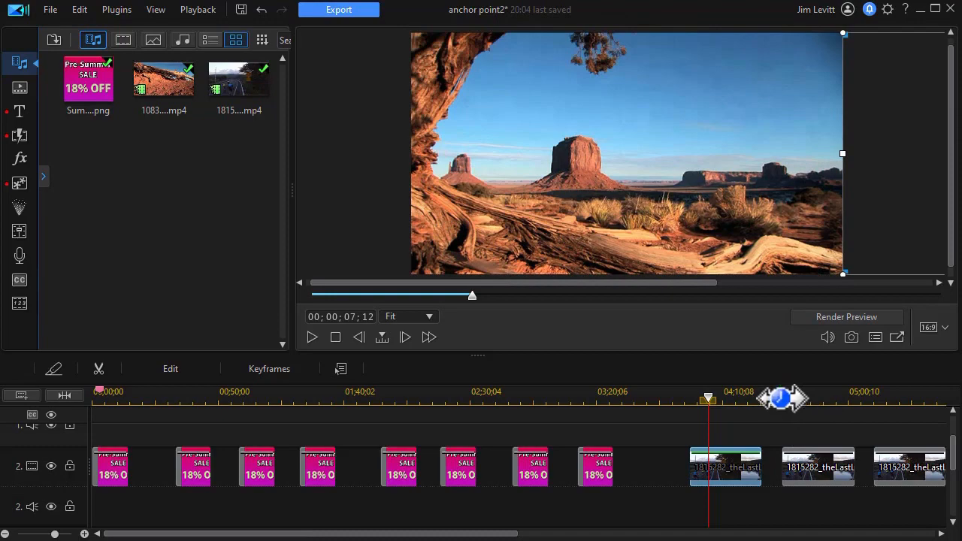
# Step: Play the second and third theLastLeg footage clips, and pause at 00;05;17;01 once the third has finished shrinking and rotating
pyautogui.click(781, 399)
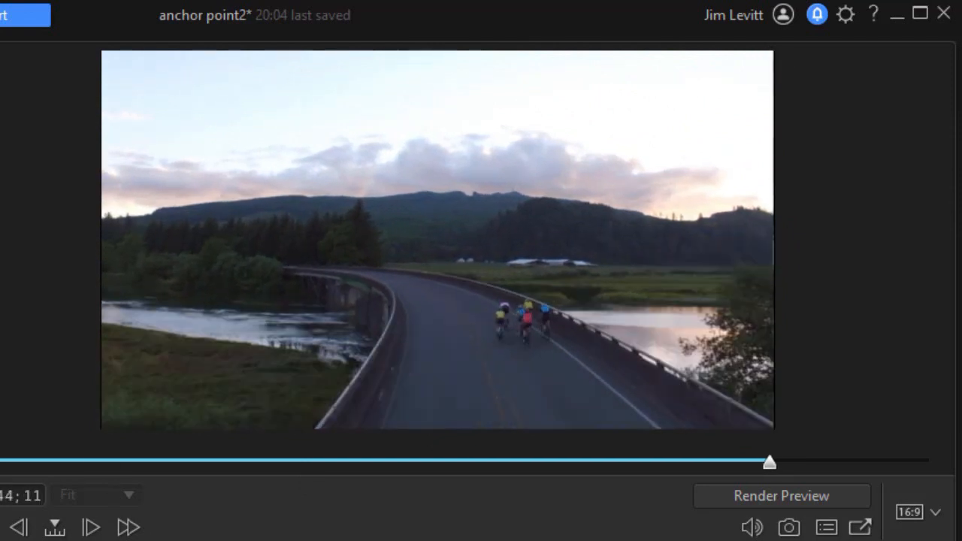
pyautogui.press('space')
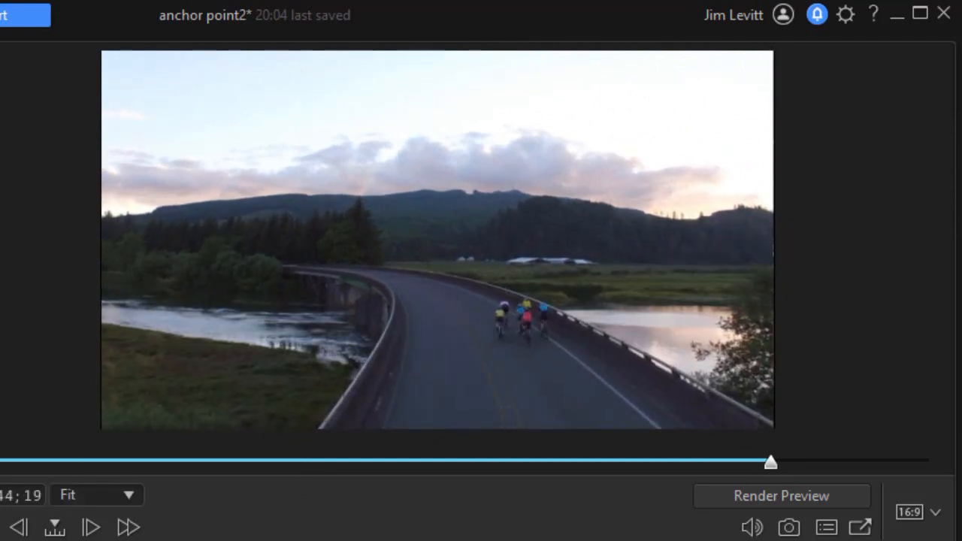
pyautogui.press('space')
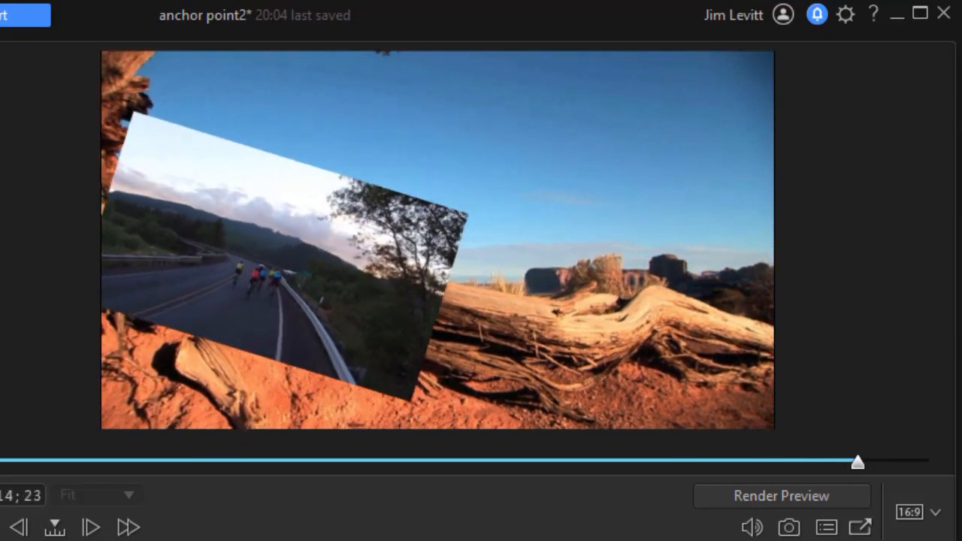
pyautogui.press('space')
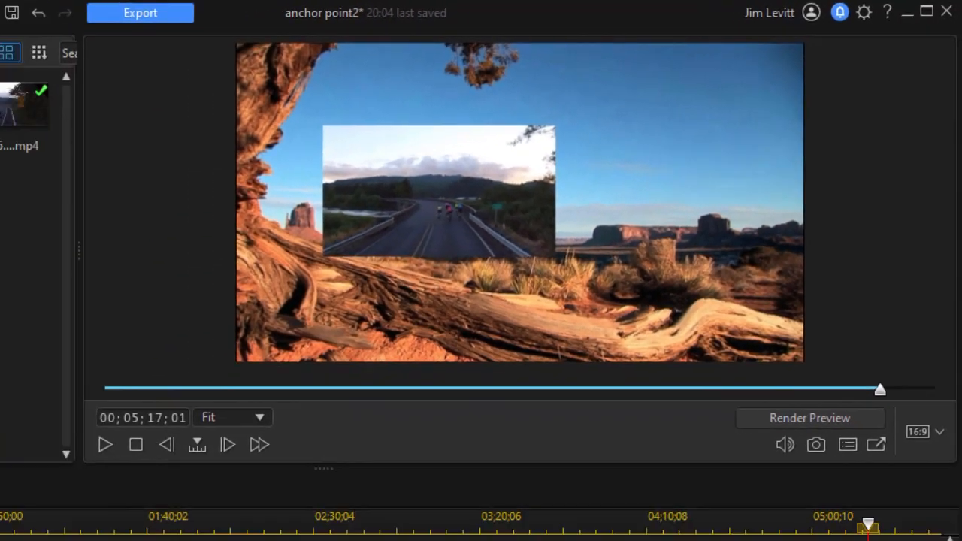
# Step: Open the third theLastLeg footage clip in the PiP Designer and examine its values at the first and last anchor point keyframes
pyautogui.doubleClick(894, 467)
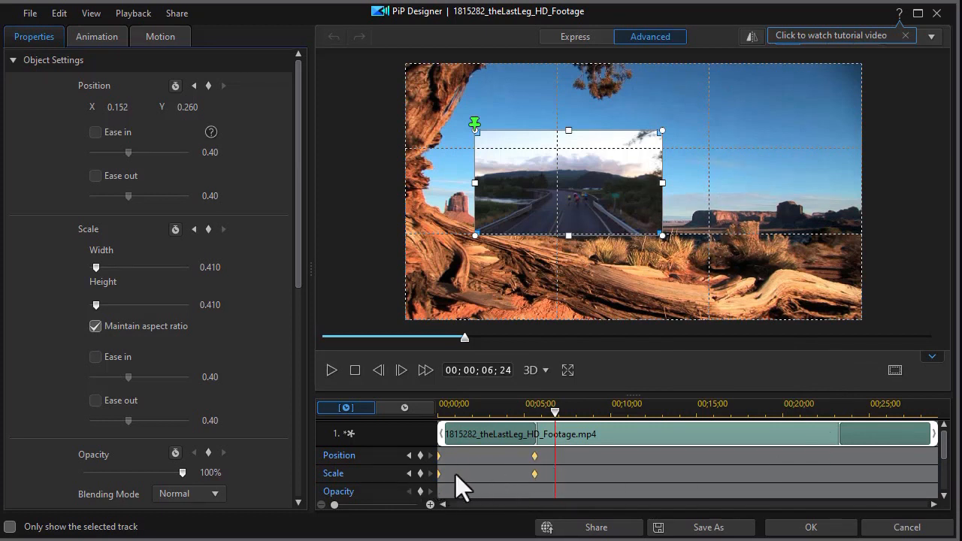
pyautogui.moveTo(945, 442); pyautogui.dragTo(952, 474)
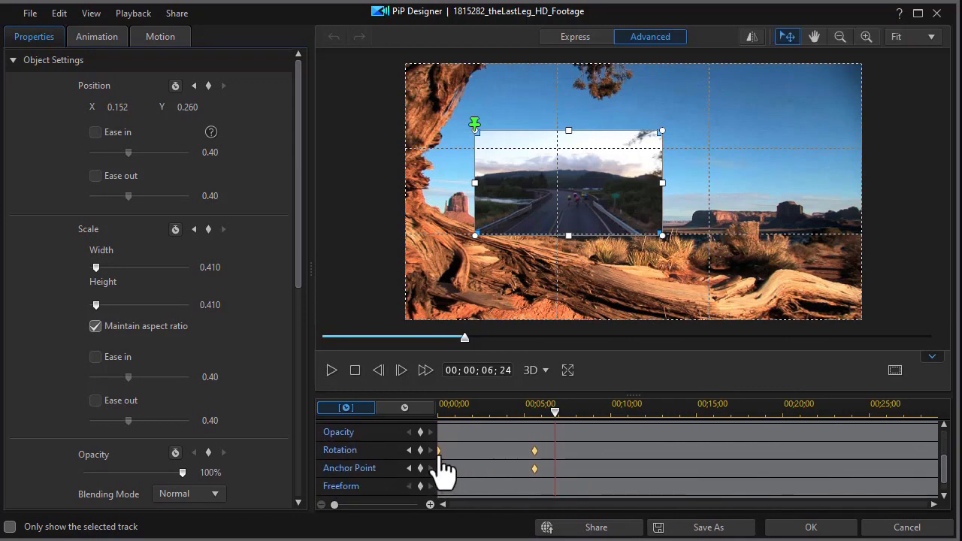
pyautogui.click(533, 468)
pyautogui.click(409, 468)
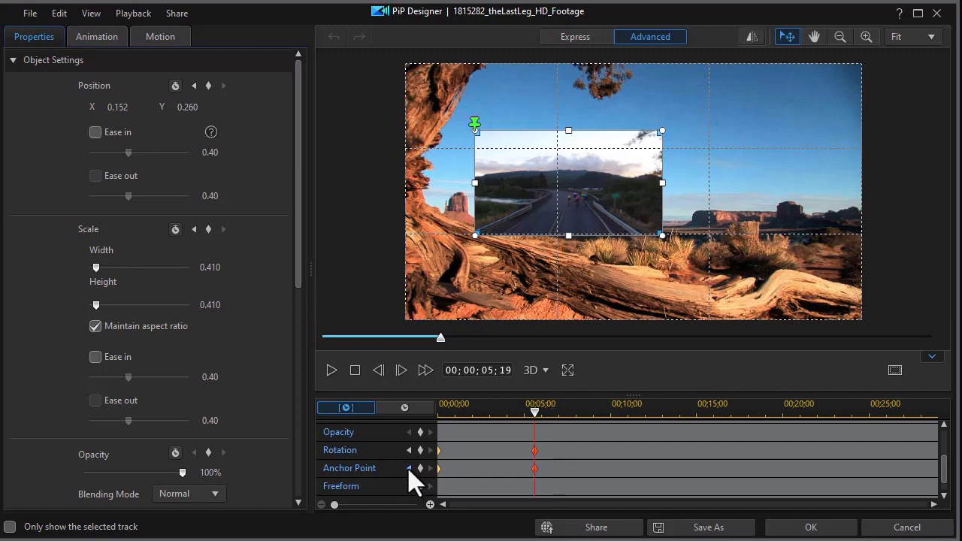
pyautogui.click(410, 469)
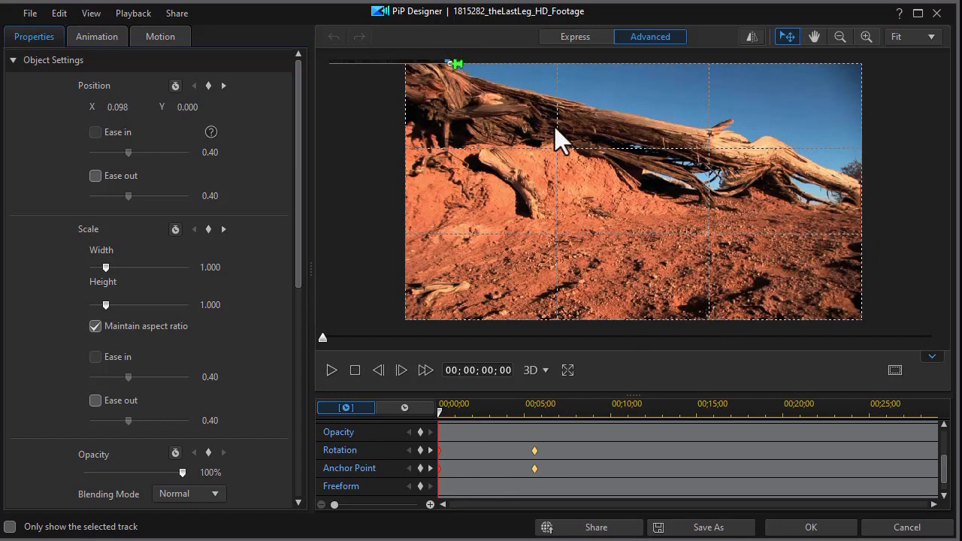
pyautogui.click(430, 468)
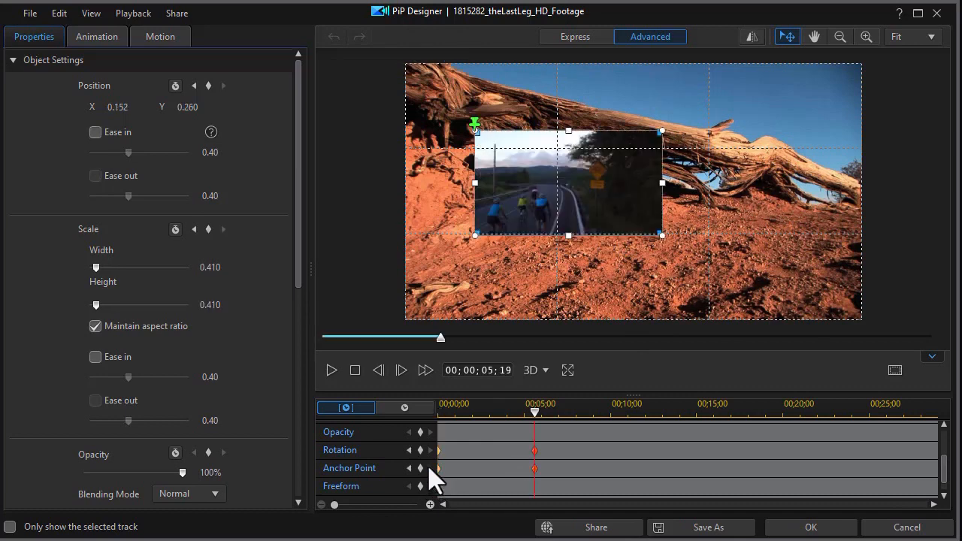